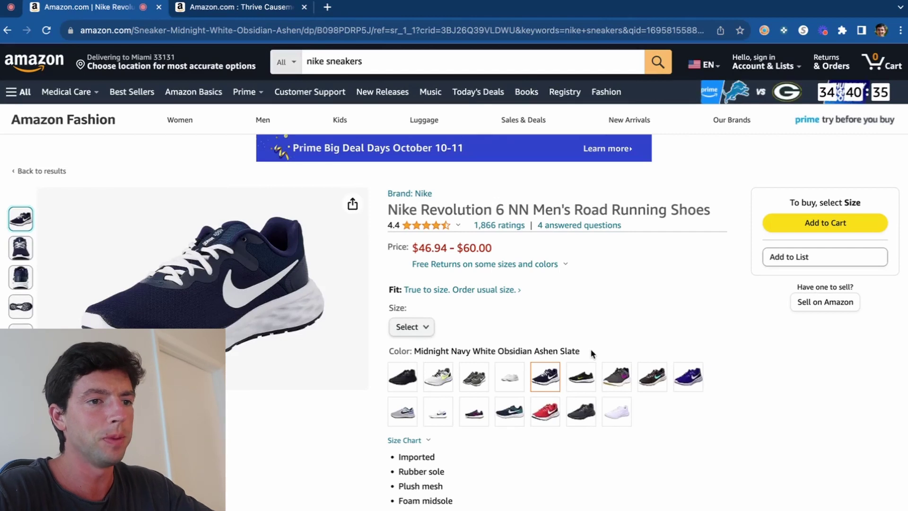
Choose size 10.5 for the Nike Revolution 6 shoe, priced at $50.22
{"action": "left_click", "coordinate": [411, 327]}
{"action": "left_click", "coordinate": [420, 259]}
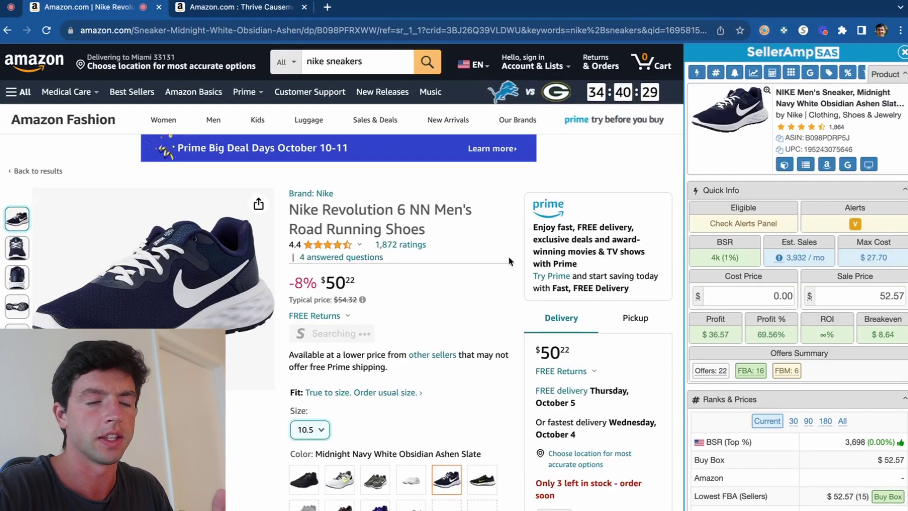
Set the Keepa chart range to All (352 days), toggle sub-ranks, then open the Data view
{"action": "scroll", "coordinate": [423, 257], "scroll_direction": "down", "scroll_amount": 15}
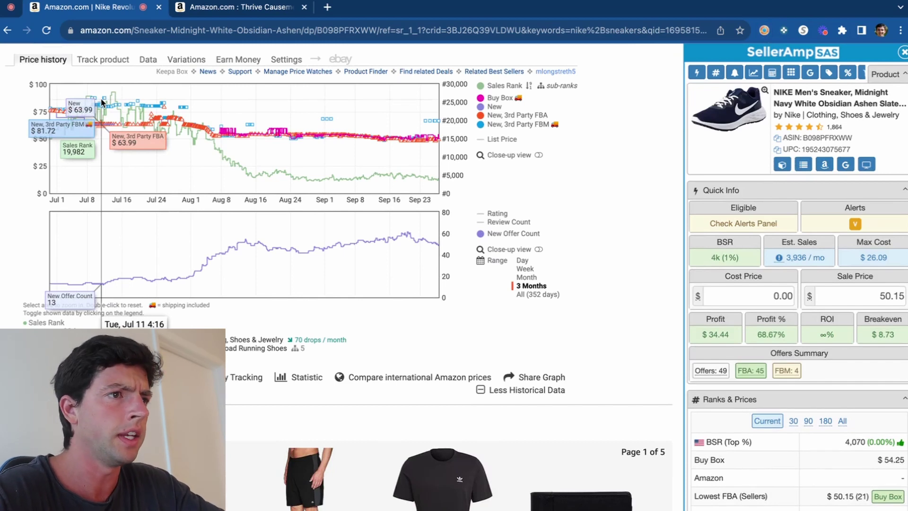
{"action": "left_click", "coordinate": [529, 295]}
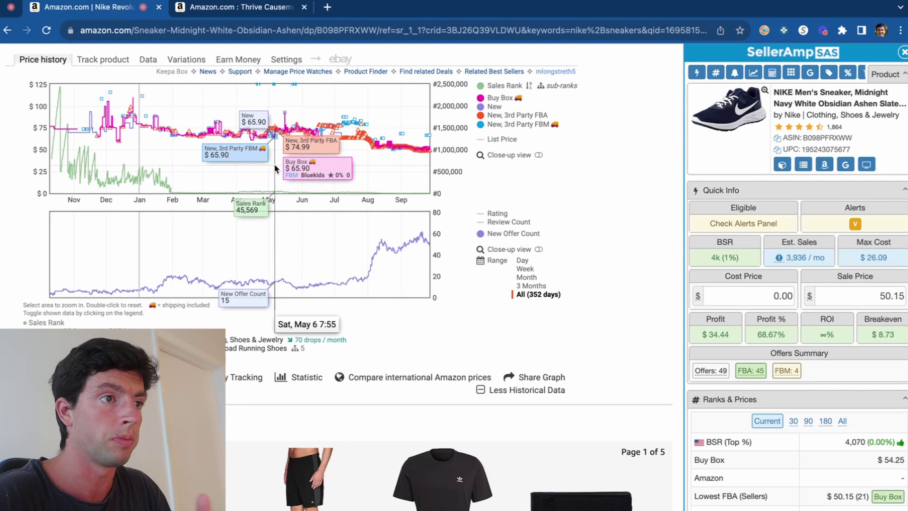
{"action": "scroll", "coordinate": [274, 164], "scroll_direction": "up", "scroll_amount": 1}
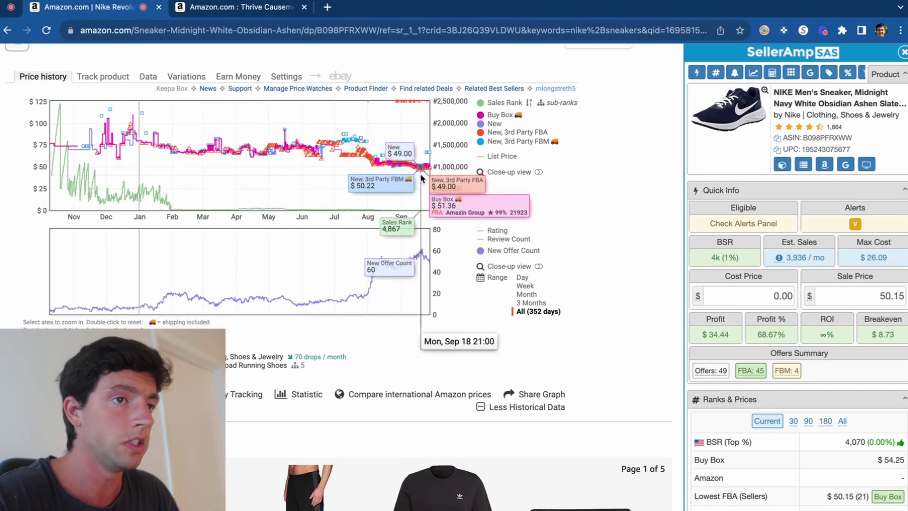
{"action": "left_click", "coordinate": [563, 103]}
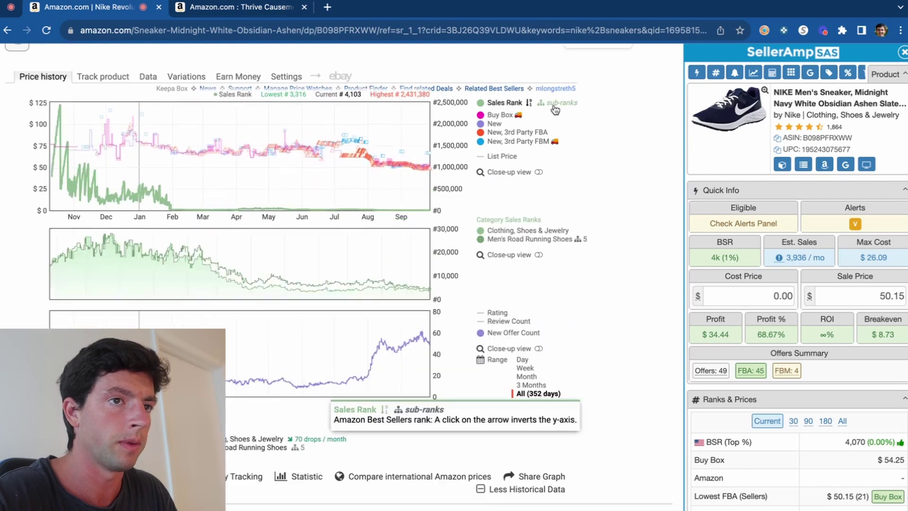
{"action": "left_click", "coordinate": [566, 108]}
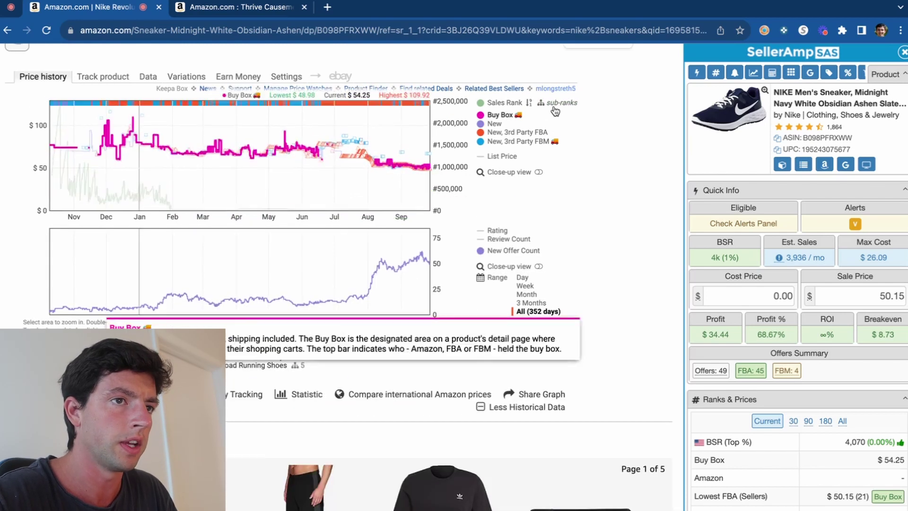
{"action": "scroll", "coordinate": [586, 79], "scroll_direction": "up", "scroll_amount": 5}
{"action": "scroll", "coordinate": [587, 82], "scroll_direction": "down", "scroll_amount": 5}
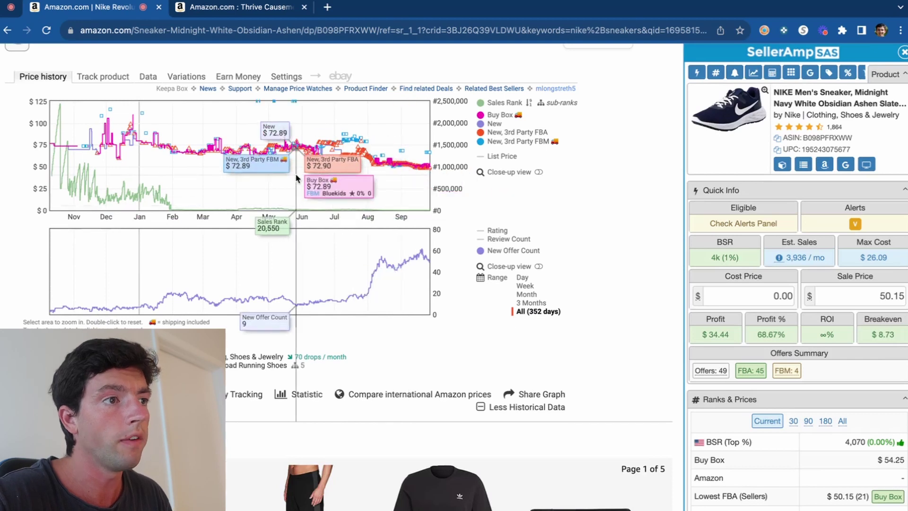
{"action": "left_click", "coordinate": [149, 79]}
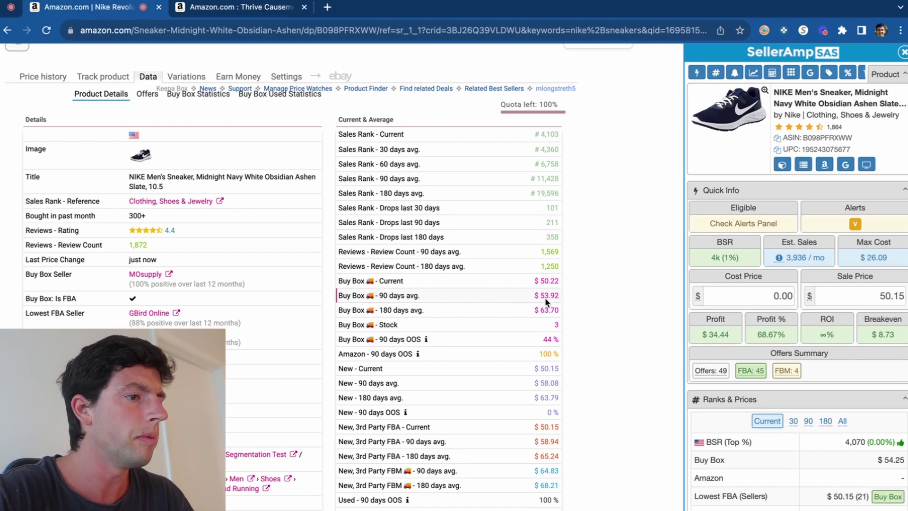
Compare the price history over Month and 3 Months, ending on the Product Details table
{"action": "left_click", "coordinate": [41, 76]}
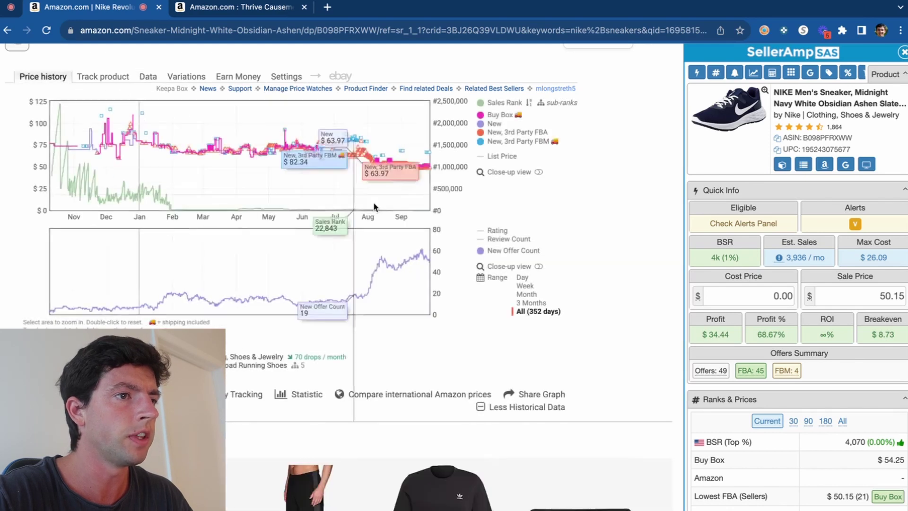
{"action": "left_click", "coordinate": [526, 294]}
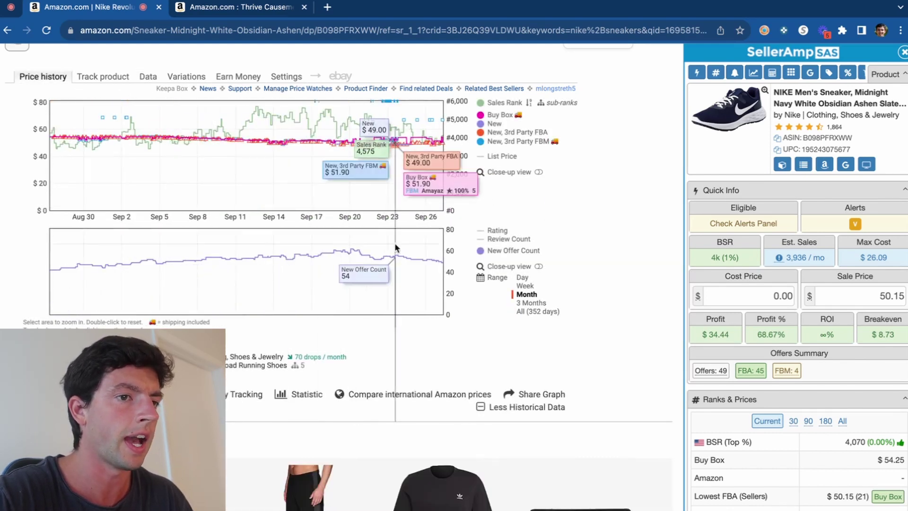
{"action": "left_click", "coordinate": [530, 303]}
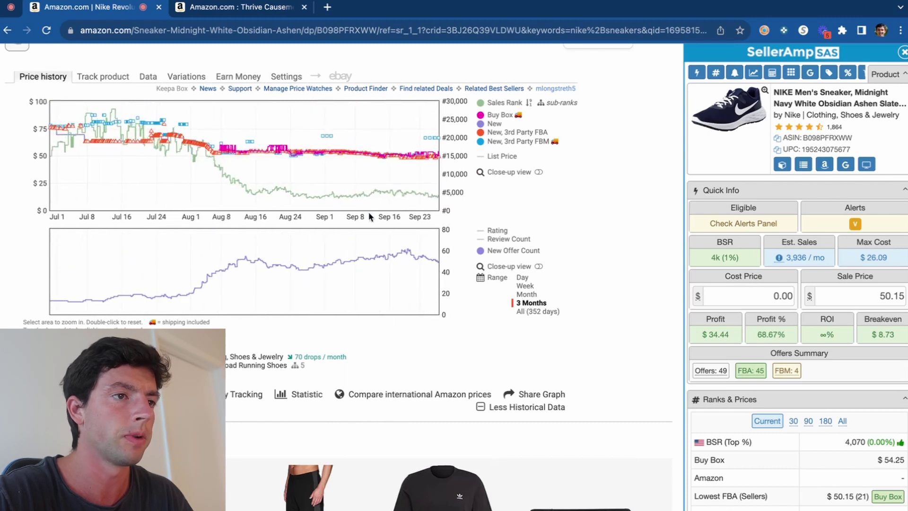
{"action": "left_click", "coordinate": [148, 76]}
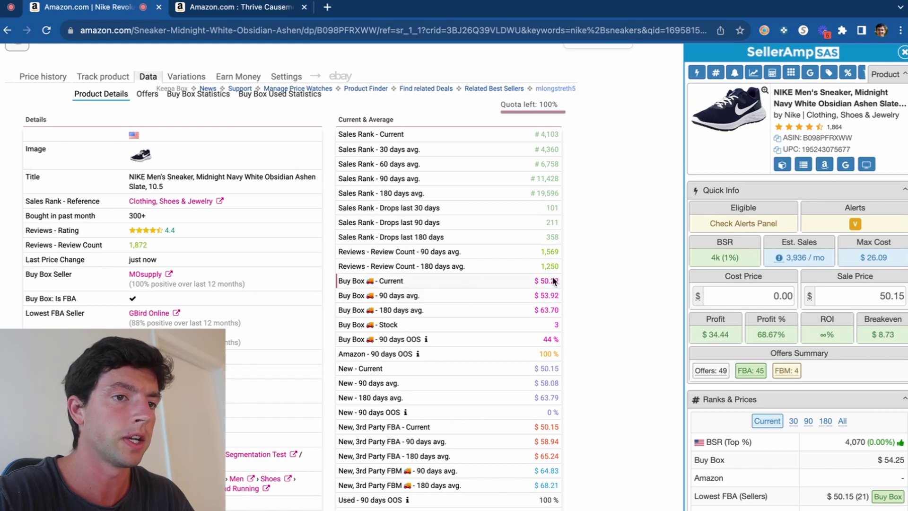
{"action": "left_click", "coordinate": [56, 74]}
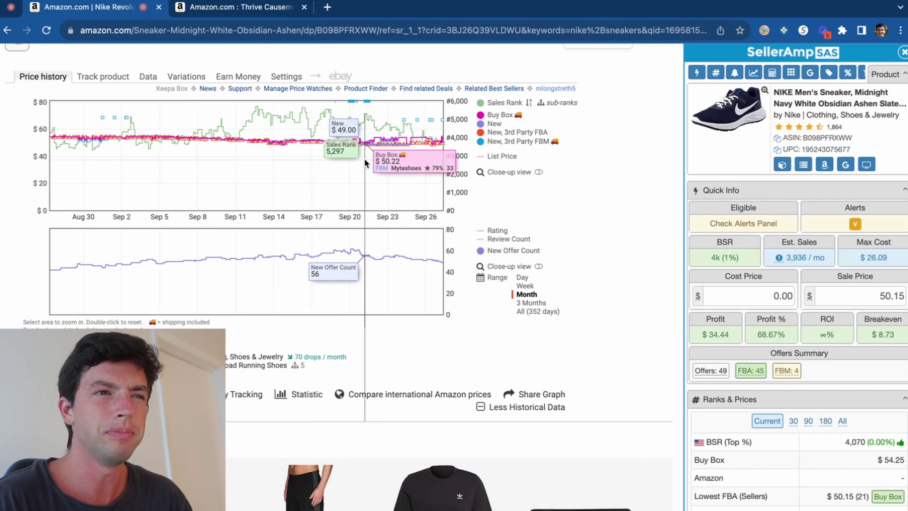
{"action": "left_click", "coordinate": [151, 79]}
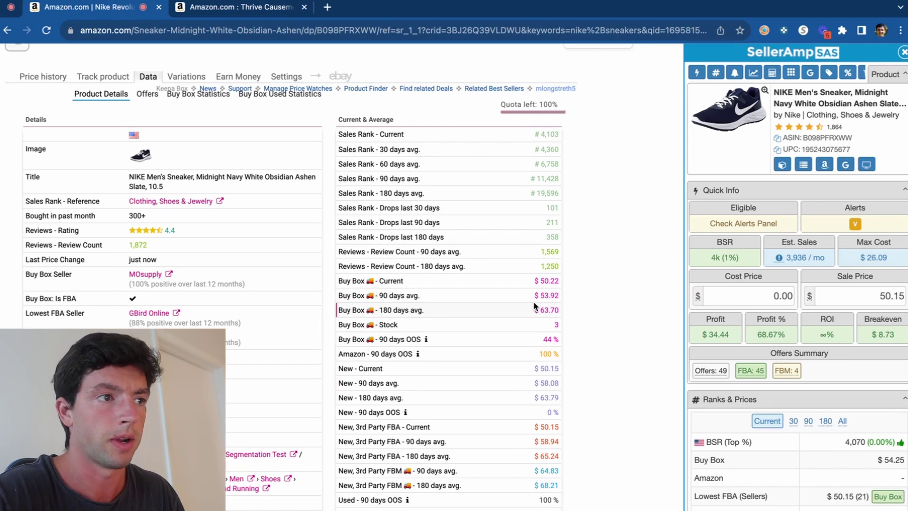
Review the Offers table's 21 offers, their stock and sold columns, totalling 89 units
{"action": "left_click", "coordinate": [147, 94]}
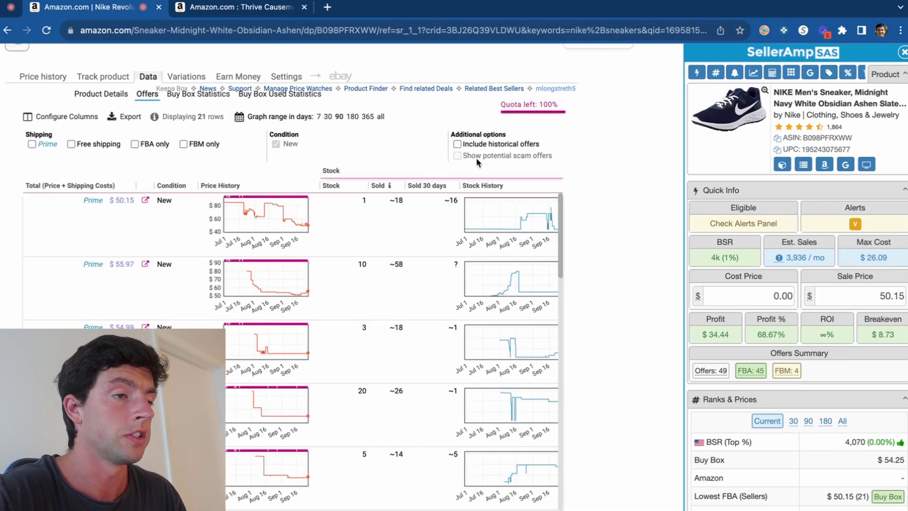
{"action": "scroll", "coordinate": [477, 162], "scroll_direction": "down", "scroll_amount": 1}
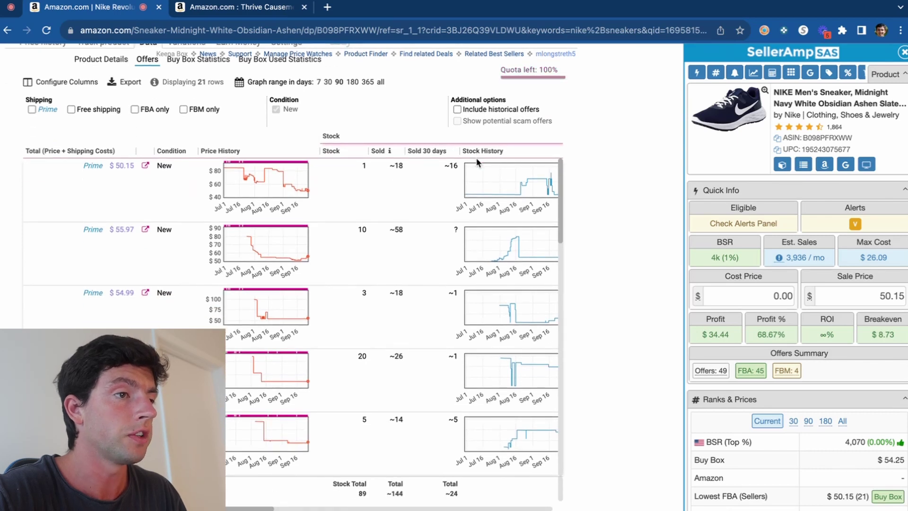
{"action": "mouse_move", "coordinate": [241, 182]}
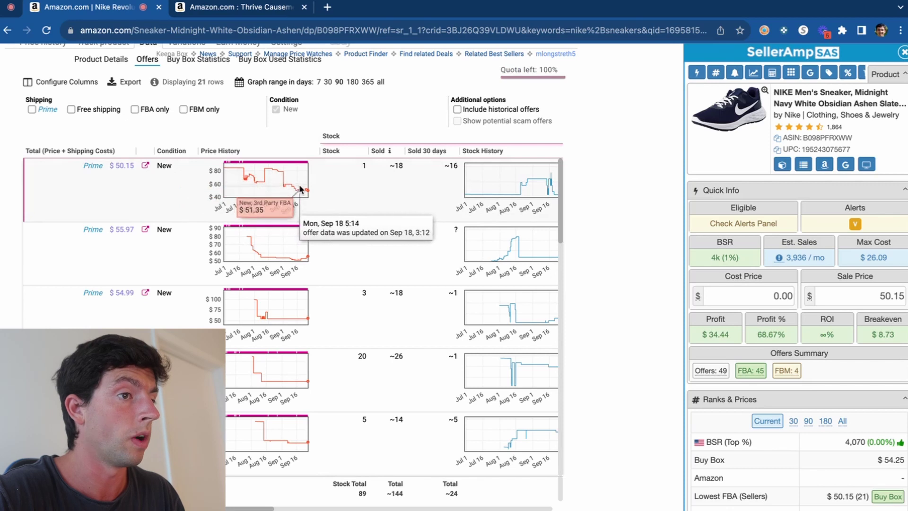
{"action": "mouse_move", "coordinate": [278, 257]}
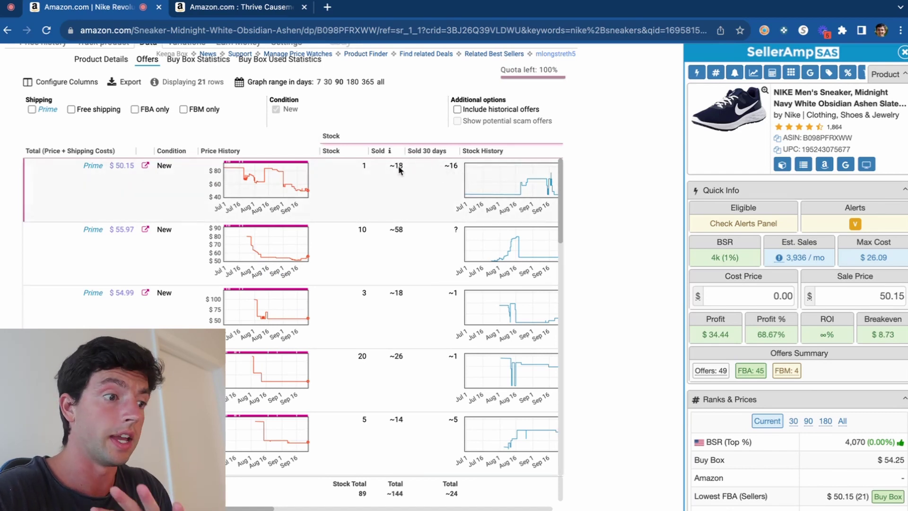
{"action": "scroll", "coordinate": [420, 235], "scroll_direction": "right", "scroll_amount": 3}
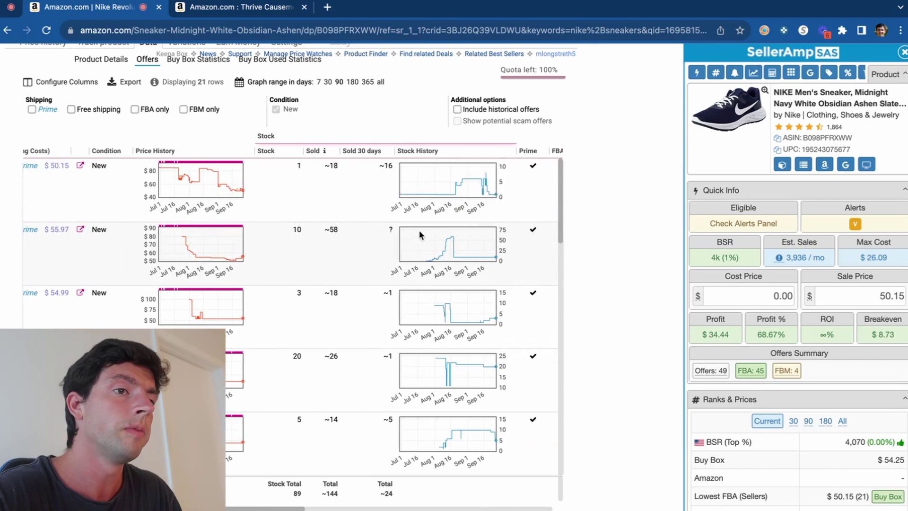
{"action": "scroll", "coordinate": [466, 190], "scroll_direction": "up", "scroll_amount": 10}
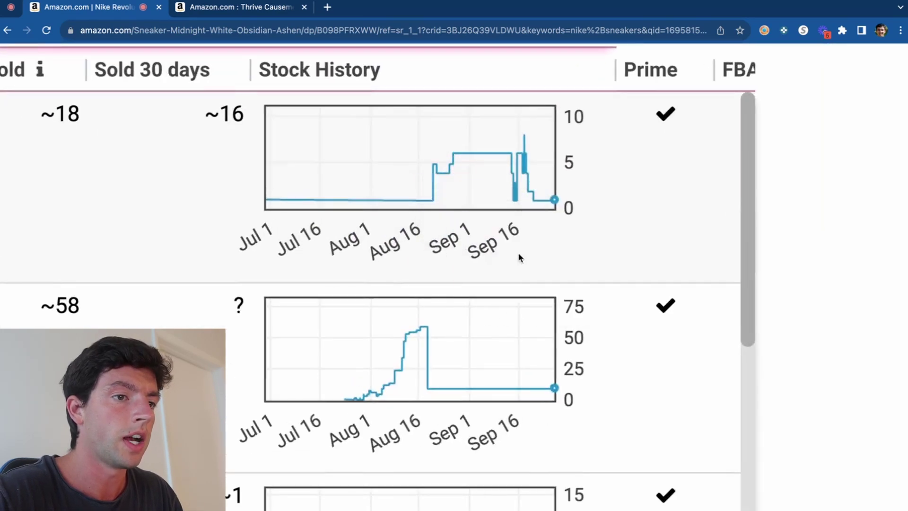
{"action": "mouse_move", "coordinate": [415, 350]}
{"action": "scroll", "coordinate": [425, 349], "scroll_direction": "down", "scroll_amount": 1}
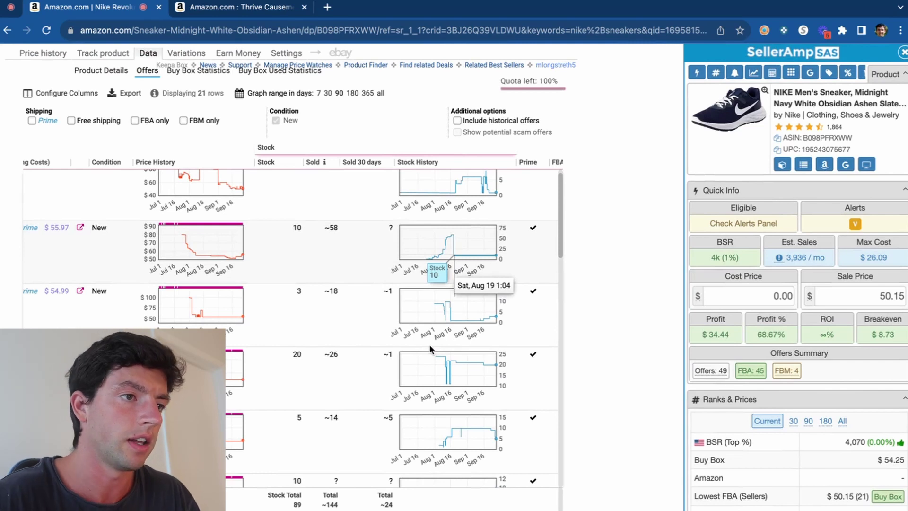
{"action": "scroll", "coordinate": [547, 314], "scroll_direction": "down", "scroll_amount": 2}
{"action": "scroll", "coordinate": [566, 313], "scroll_direction": "up", "scroll_amount": 2}
{"action": "scroll", "coordinate": [651, 302], "scroll_direction": "down", "scroll_amount": 5}
{"action": "scroll", "coordinate": [651, 307], "scroll_direction": "up", "scroll_amount": 3}
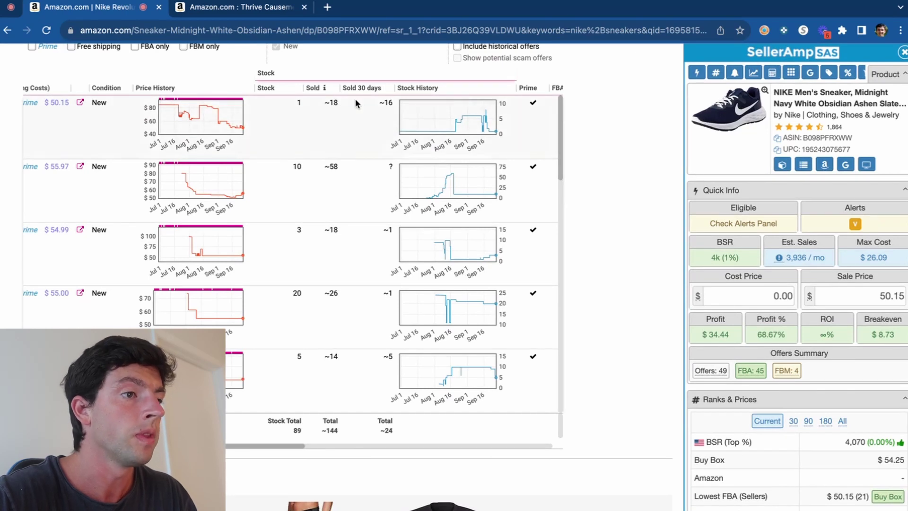
{"action": "mouse_move", "coordinate": [211, 189]}
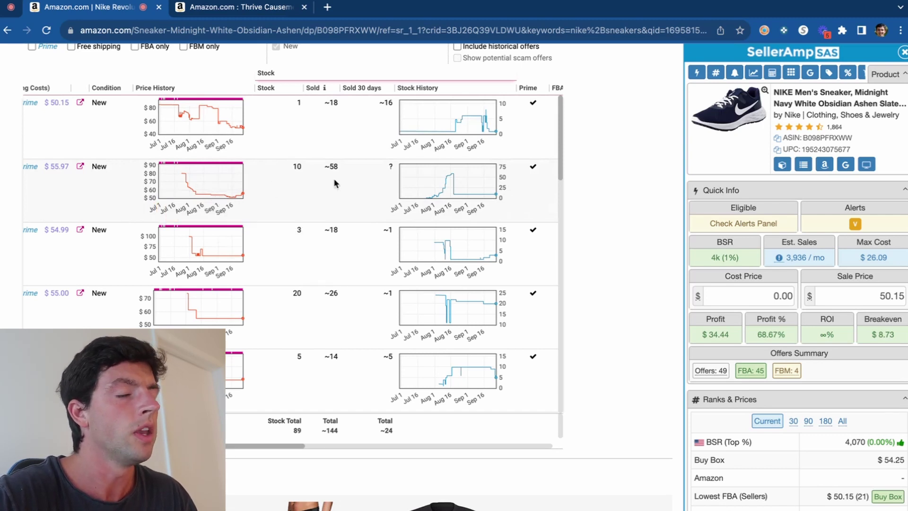
{"action": "scroll", "coordinate": [334, 183], "scroll_direction": "right", "scroll_amount": 10}
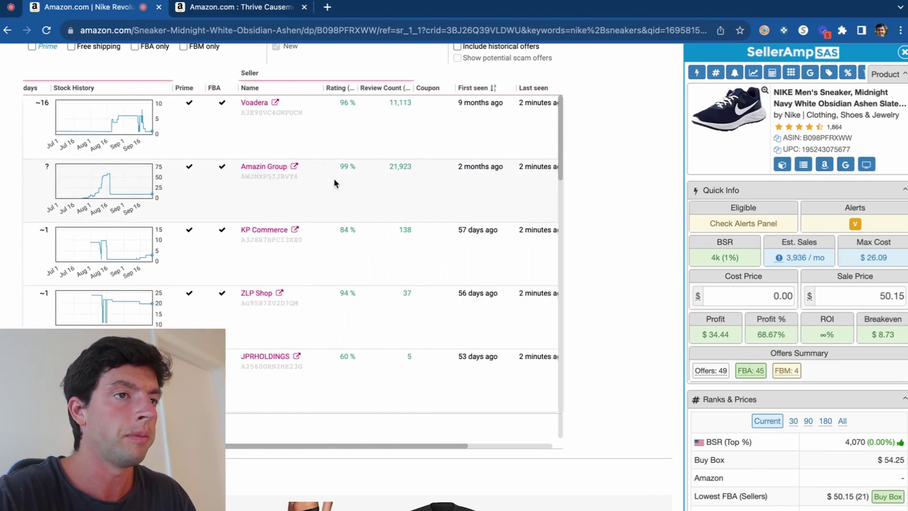
{"action": "scroll", "coordinate": [595, 152], "scroll_direction": "up", "scroll_amount": 1}
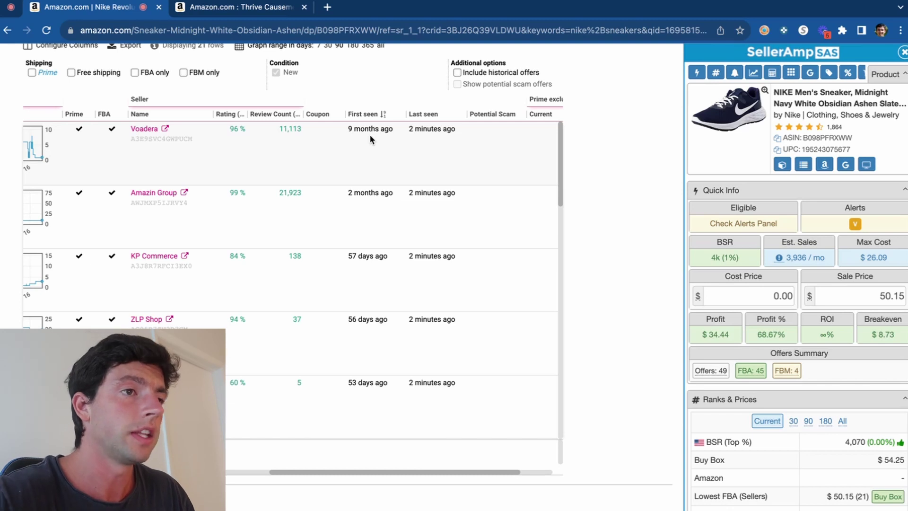
{"action": "scroll", "coordinate": [384, 202], "scroll_direction": "down", "scroll_amount": 10}
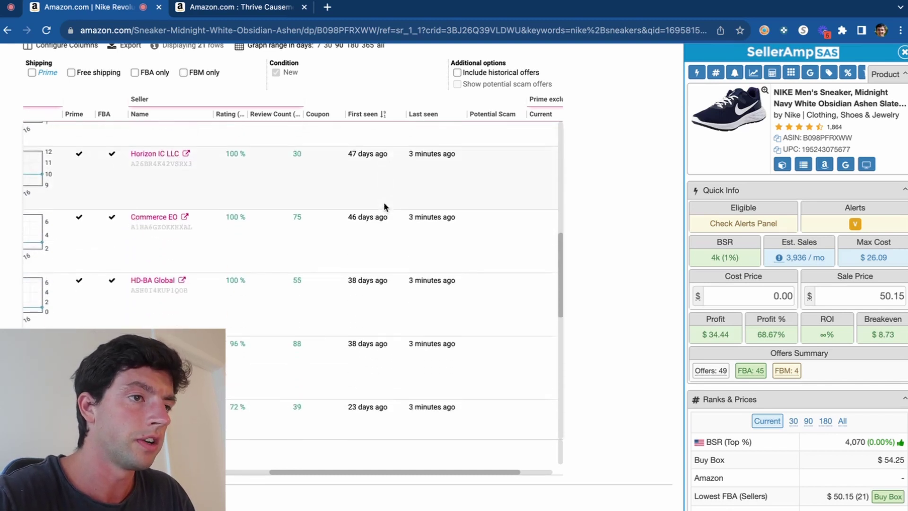
{"action": "scroll", "coordinate": [384, 207], "scroll_direction": "up", "scroll_amount": 15}
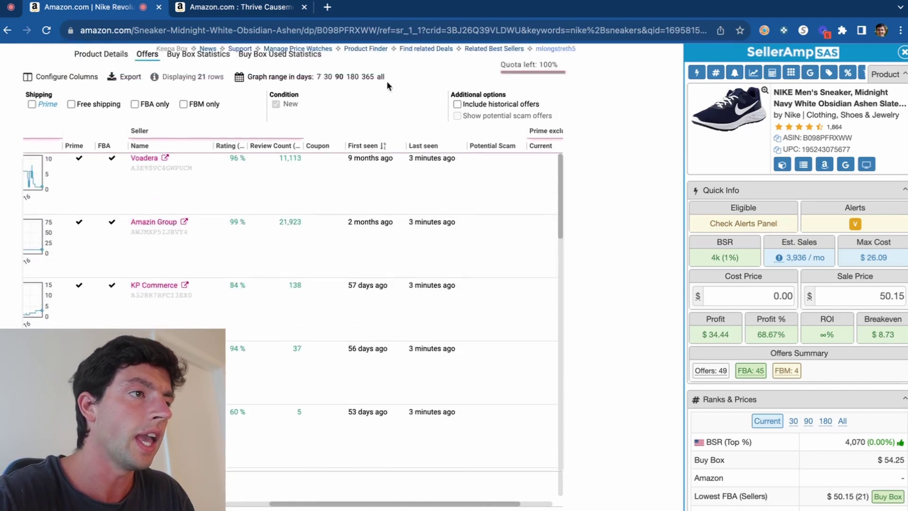
{"action": "left_click", "coordinate": [52, 63]}
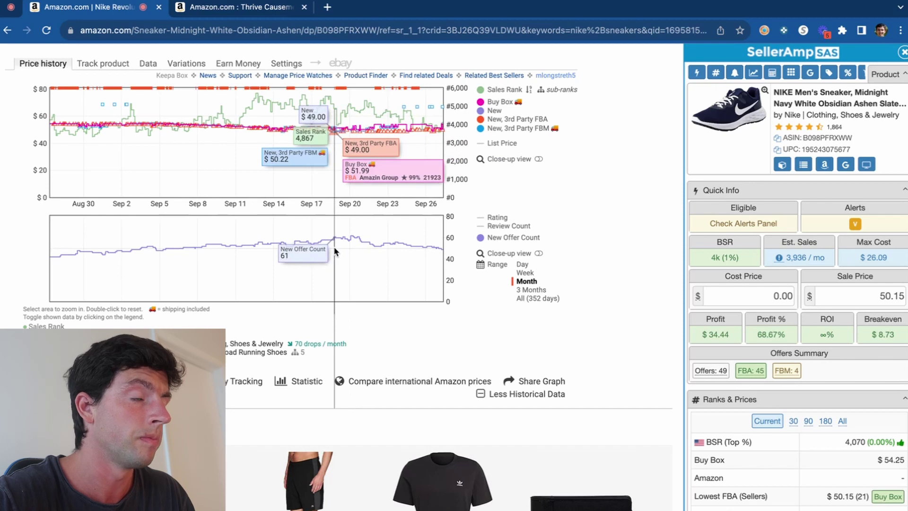
{"action": "left_click", "coordinate": [148, 63]}
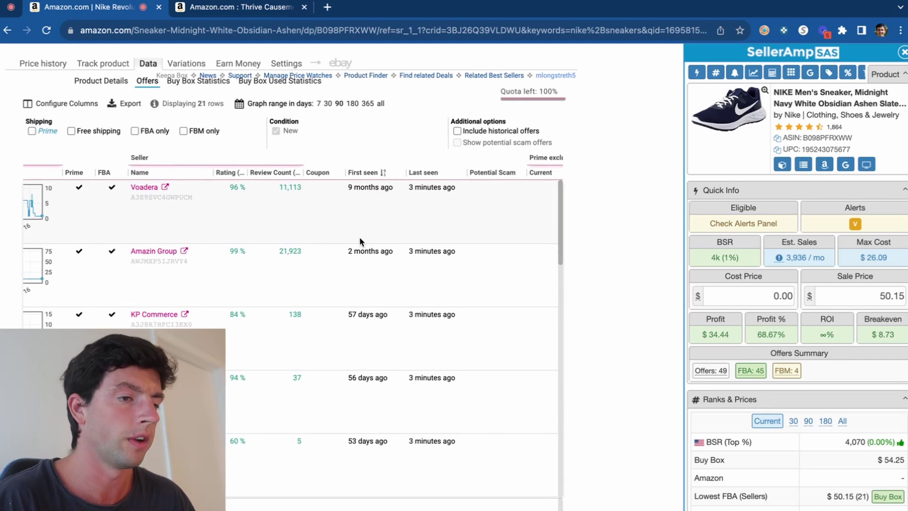
{"action": "scroll", "coordinate": [604, 219], "scroll_direction": "down", "scroll_amount": 2}
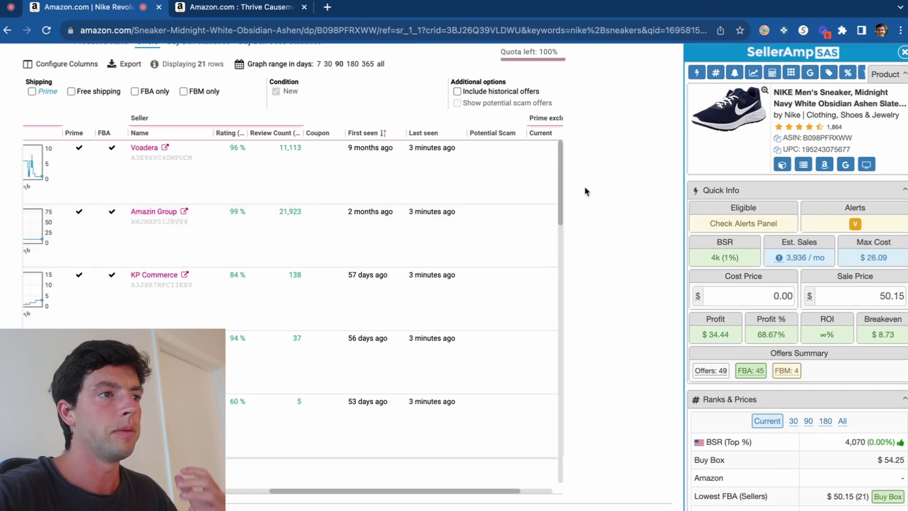
{"action": "scroll", "coordinate": [541, 171], "scroll_direction": "up", "scroll_amount": 1}
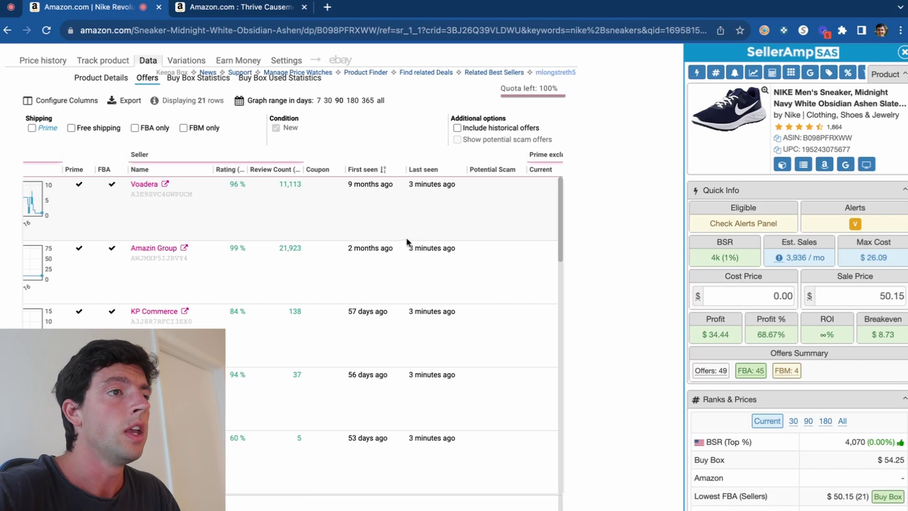
Review the 34-seller Buy Box Statistics table and sort it by average price, highest first
{"action": "left_click", "coordinate": [208, 81]}
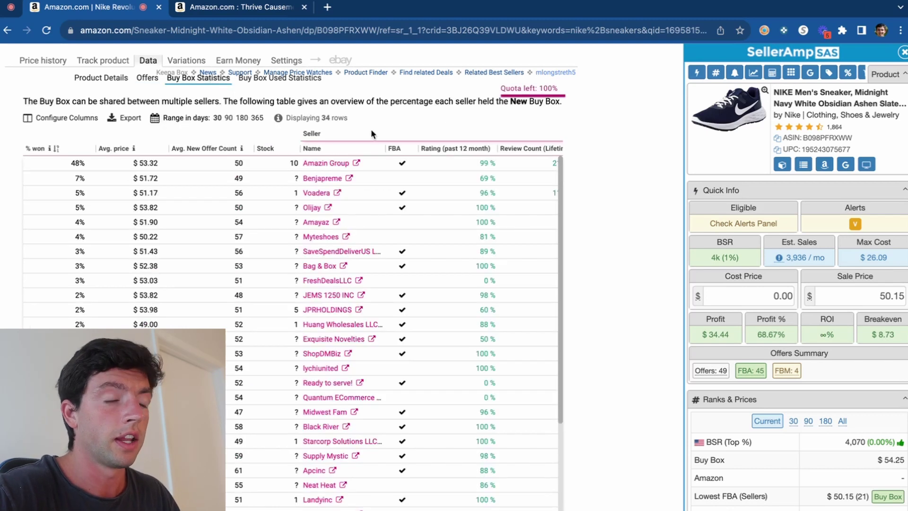
{"action": "scroll", "coordinate": [577, 133], "scroll_direction": "down", "scroll_amount": 1}
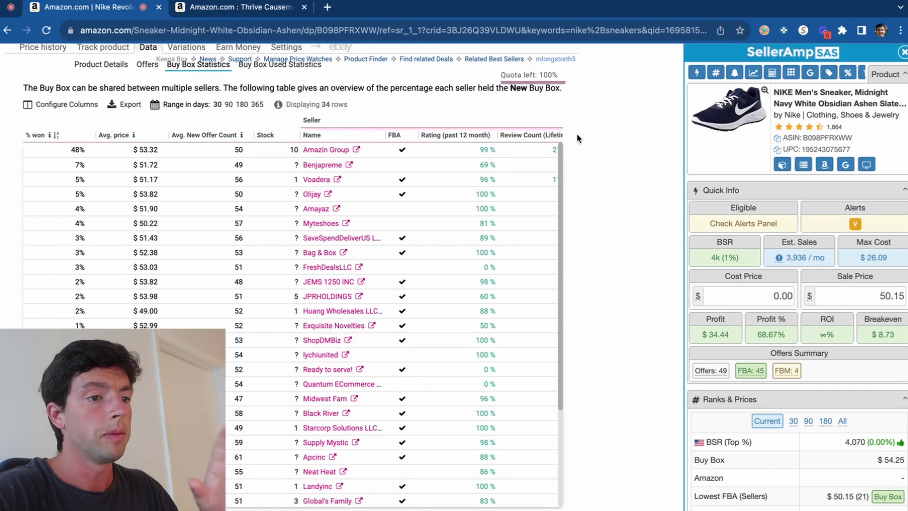
{"action": "scroll", "coordinate": [577, 133], "scroll_direction": "down", "scroll_amount": 2}
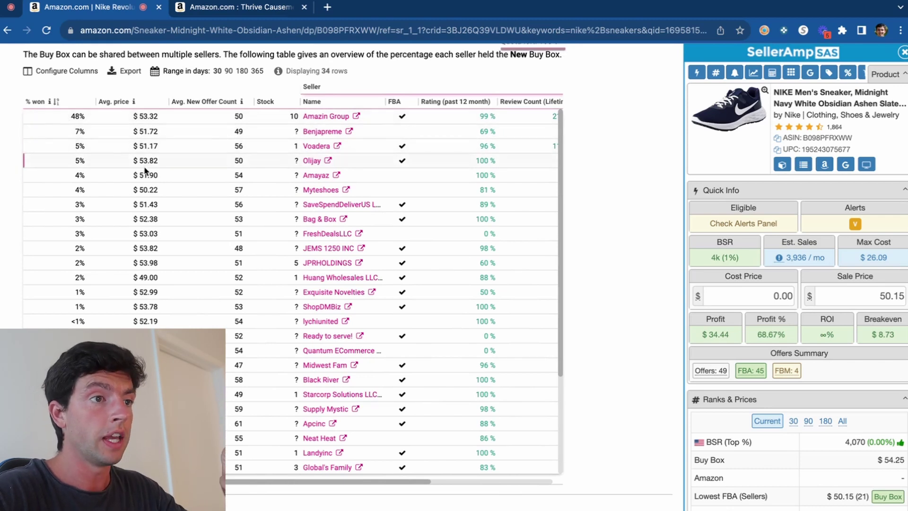
{"action": "scroll", "coordinate": [452, 153], "scroll_direction": "right", "scroll_amount": 5}
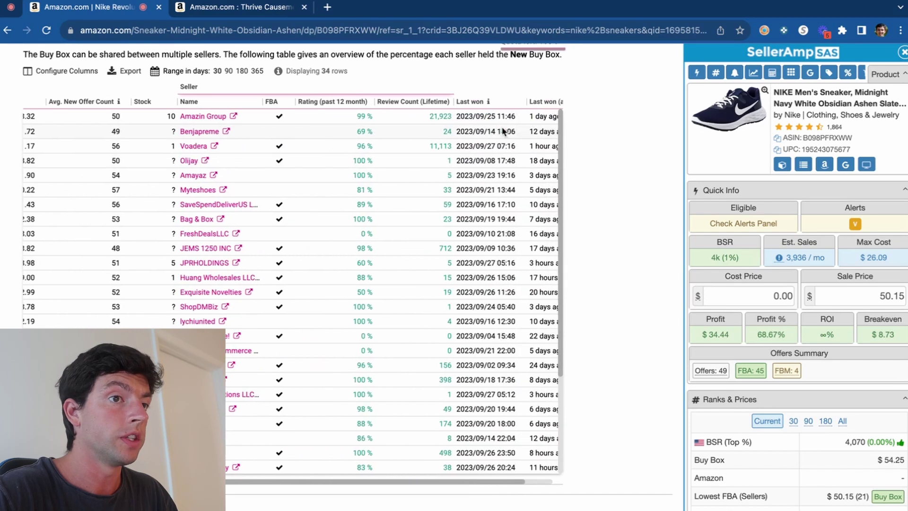
{"action": "scroll", "coordinate": [497, 149], "scroll_direction": "left", "scroll_amount": 5}
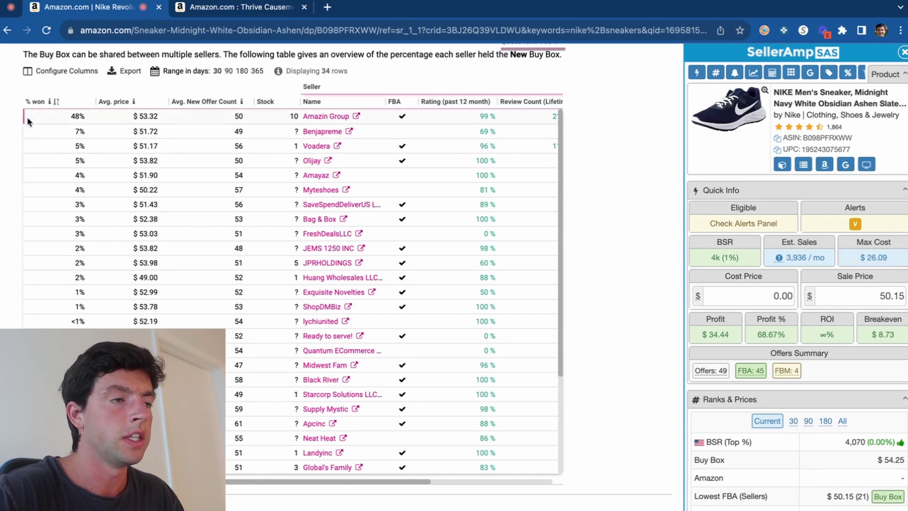
{"action": "left_click", "coordinate": [116, 104]}
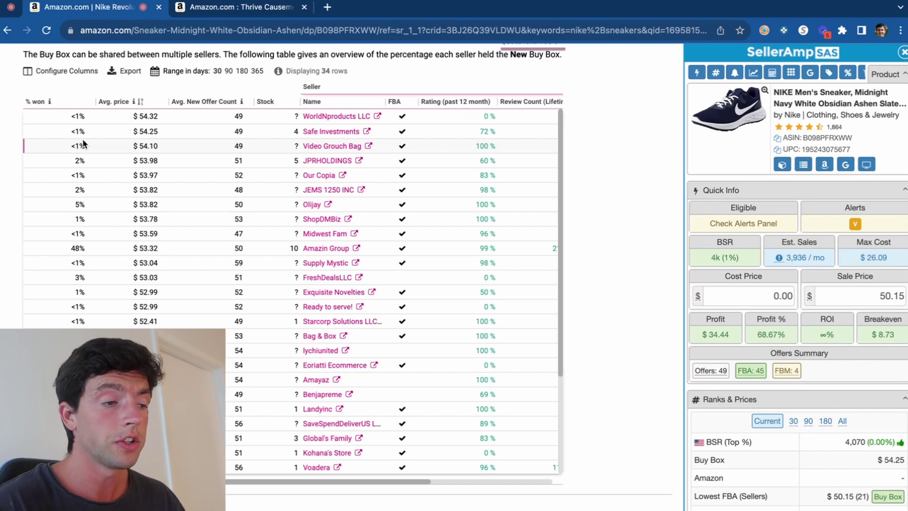
{"action": "scroll", "coordinate": [83, 143], "scroll_direction": "up", "scroll_amount": 3}
Set the Nike price history range to 3 Months, then go back to Buy Box Statistics
{"action": "left_click", "coordinate": [48, 70]}
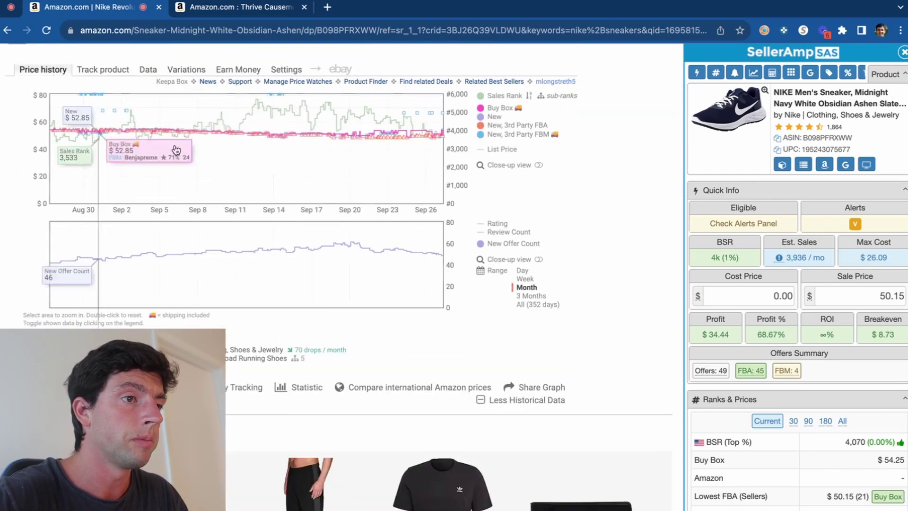
{"action": "left_click", "coordinate": [530, 296]}
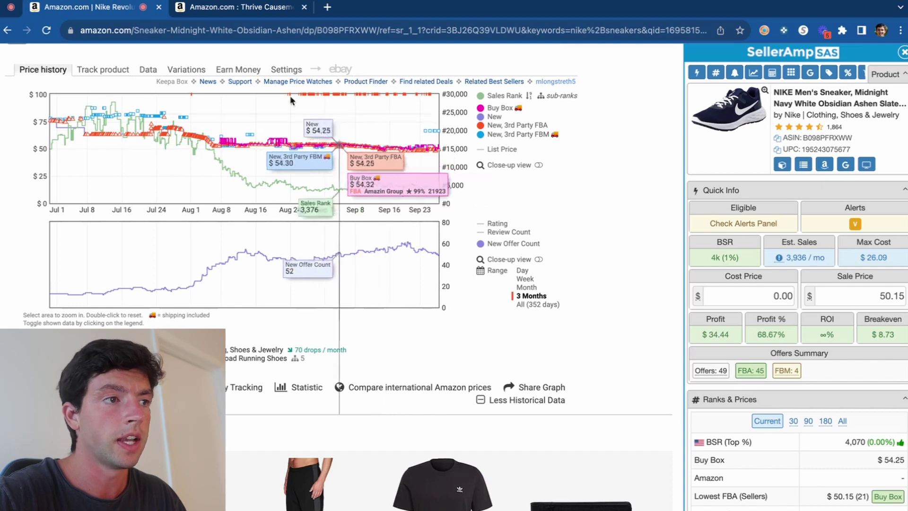
{"action": "left_click", "coordinate": [159, 70]}
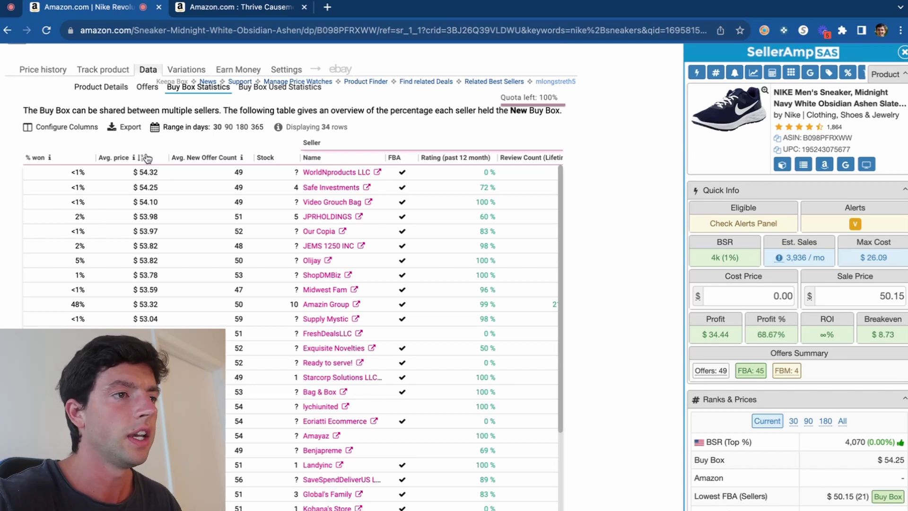
Try 365-day Buy Box Statistics and All-range charts, then restore a shorter statistics range
{"action": "left_click", "coordinate": [256, 127]}
{"action": "scroll", "coordinate": [361, 130], "scroll_direction": "down", "scroll_amount": 1}
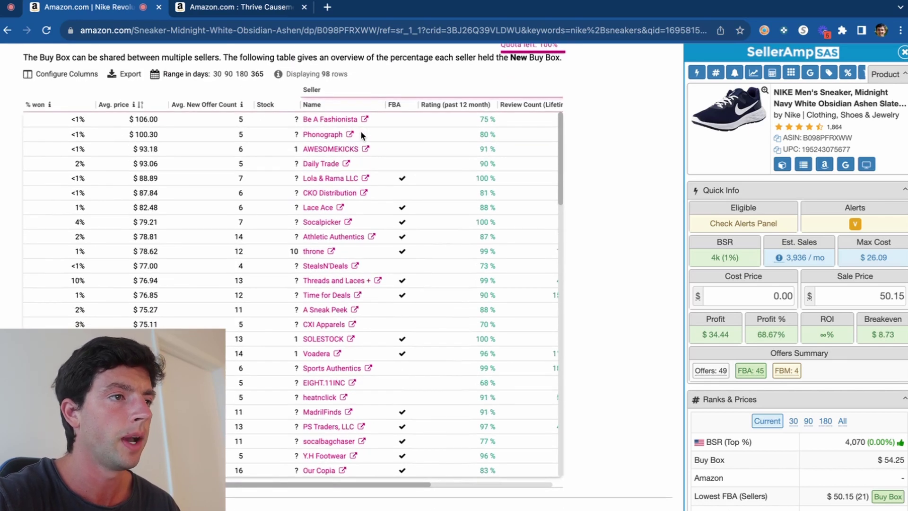
{"action": "scroll", "coordinate": [46, 81], "scroll_direction": "up", "scroll_amount": 10}
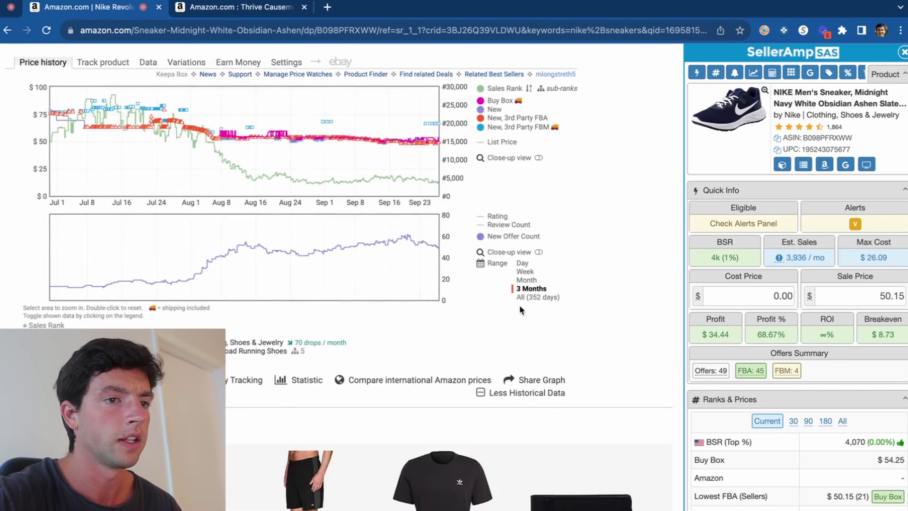
{"action": "left_click", "coordinate": [538, 297]}
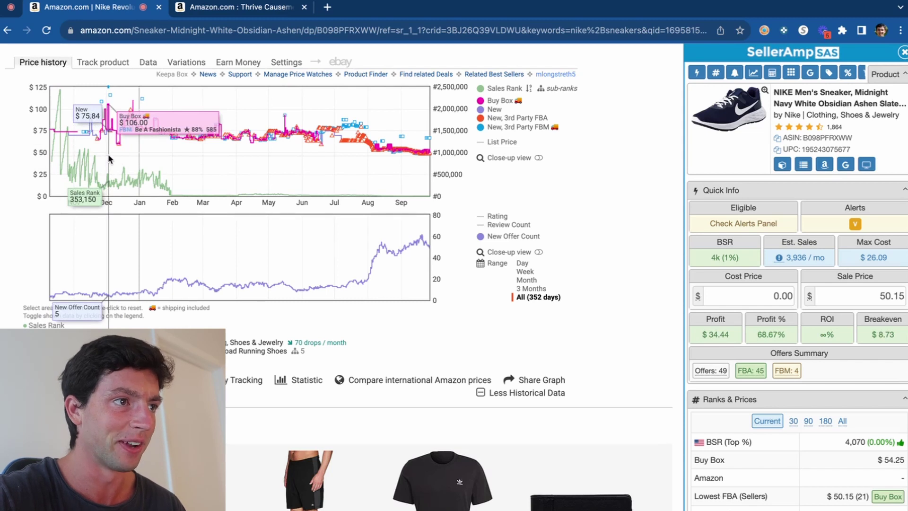
{"action": "left_click", "coordinate": [146, 65]}
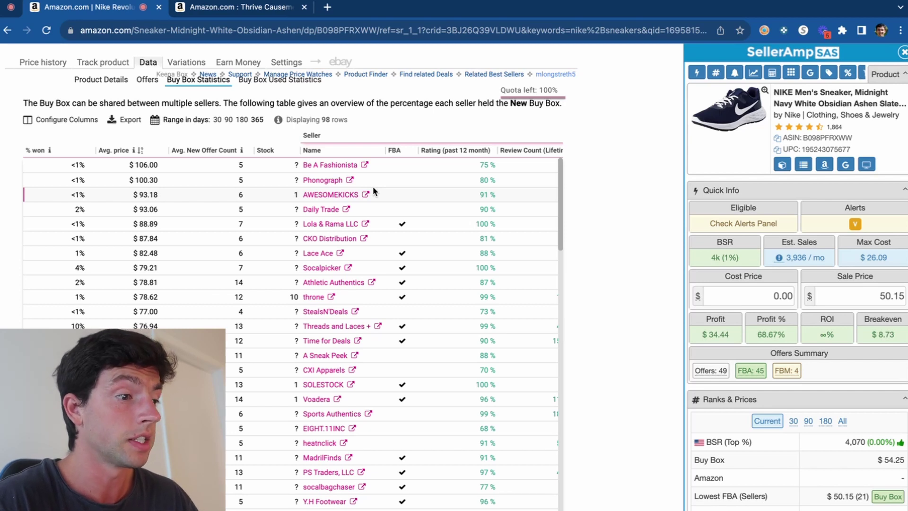
{"action": "left_click", "coordinate": [218, 120]}
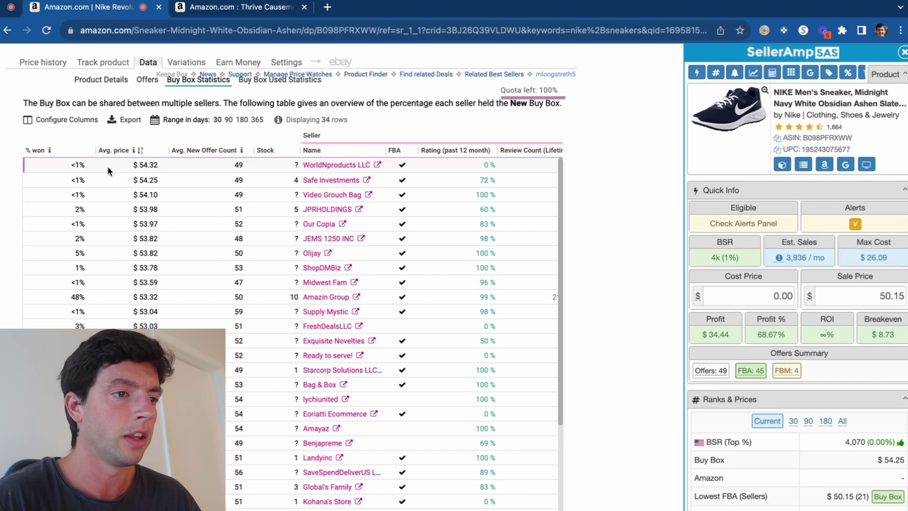
Switch to the Thrive Causemetics Brilliant Eye Brightener listing and scroll down to its Keepa chart
{"action": "left_click", "coordinate": [213, 8]}
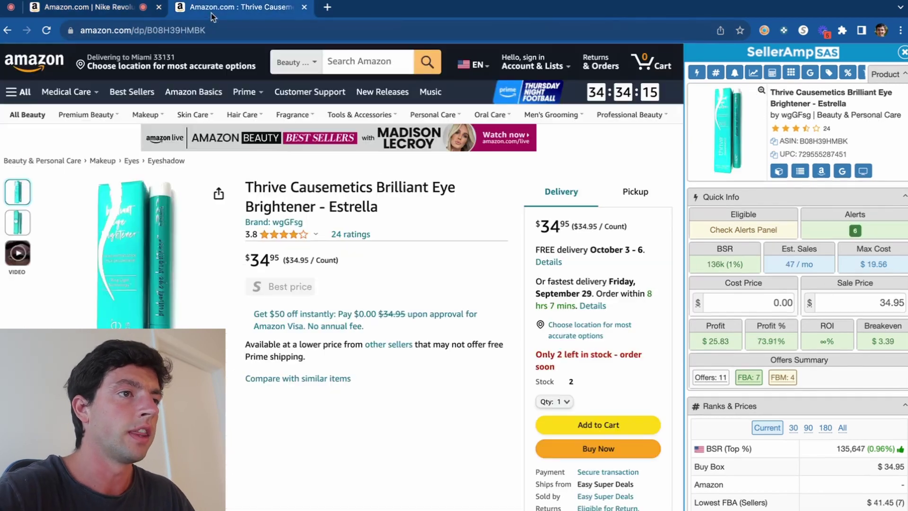
{"action": "scroll", "coordinate": [442, 243], "scroll_direction": "down", "scroll_amount": 10}
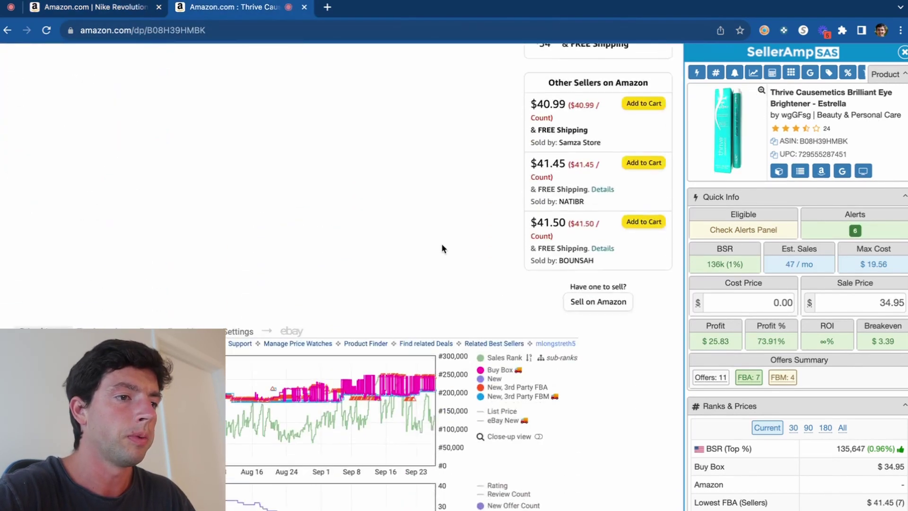
{"action": "scroll", "coordinate": [443, 247], "scroll_direction": "down", "scroll_amount": 2}
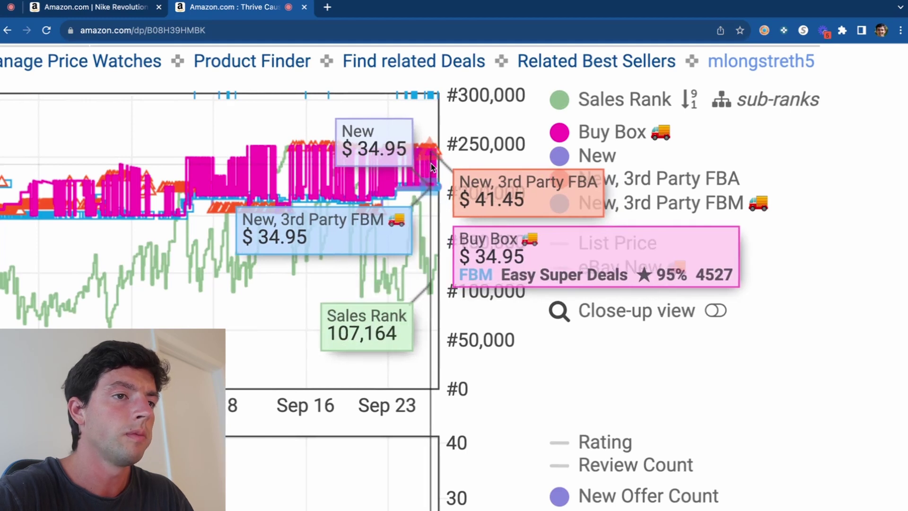
{"action": "scroll", "coordinate": [429, 164], "scroll_direction": "down", "scroll_amount": 5}
Sort the Thrive listing's Buy Box Statistics by average price, then return to the price history
{"action": "left_click", "coordinate": [153, 114]}
{"action": "left_click", "coordinate": [199, 129]}
{"action": "scroll", "coordinate": [137, 160], "scroll_direction": "down", "scroll_amount": 3}
{"action": "left_click", "coordinate": [131, 143]}
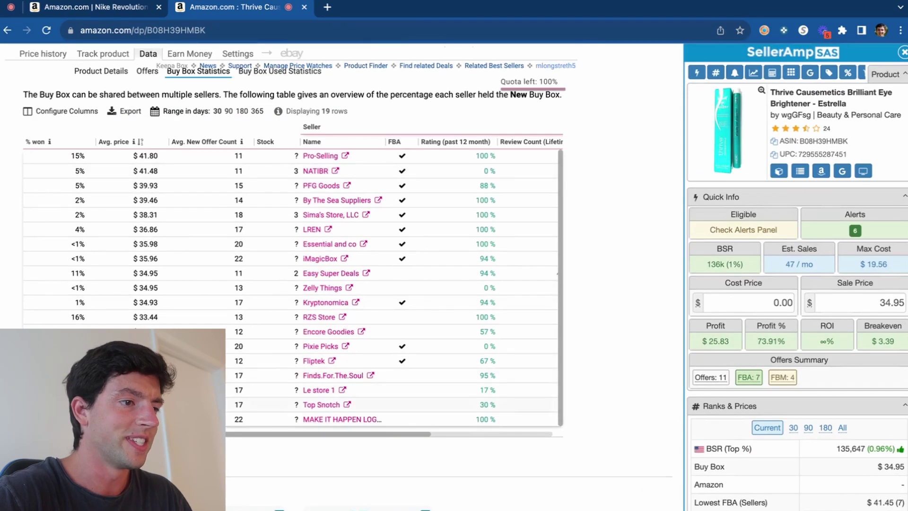
{"action": "scroll", "coordinate": [126, 265], "scroll_direction": "down", "scroll_amount": 3}
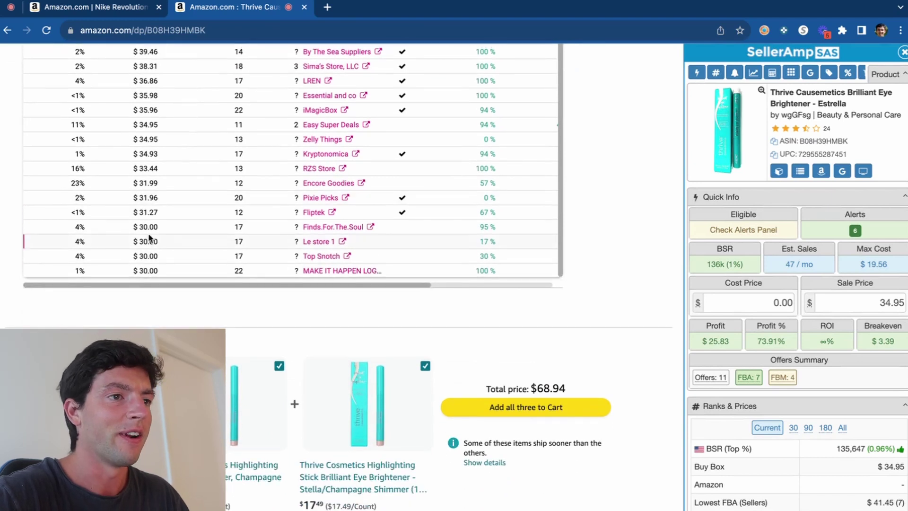
{"action": "scroll", "coordinate": [149, 238], "scroll_direction": "up", "scroll_amount": 3}
{"action": "left_click", "coordinate": [59, 75]}
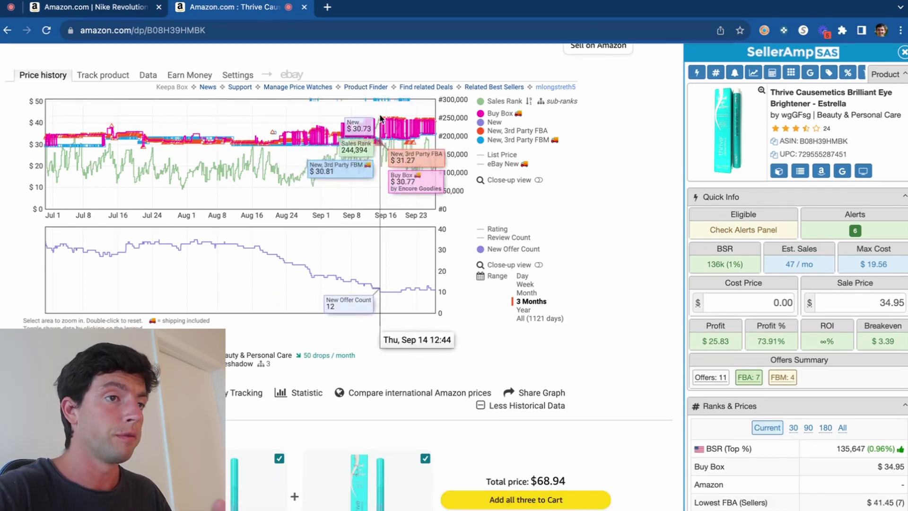
{"action": "mouse_move", "coordinate": [392, 124]}
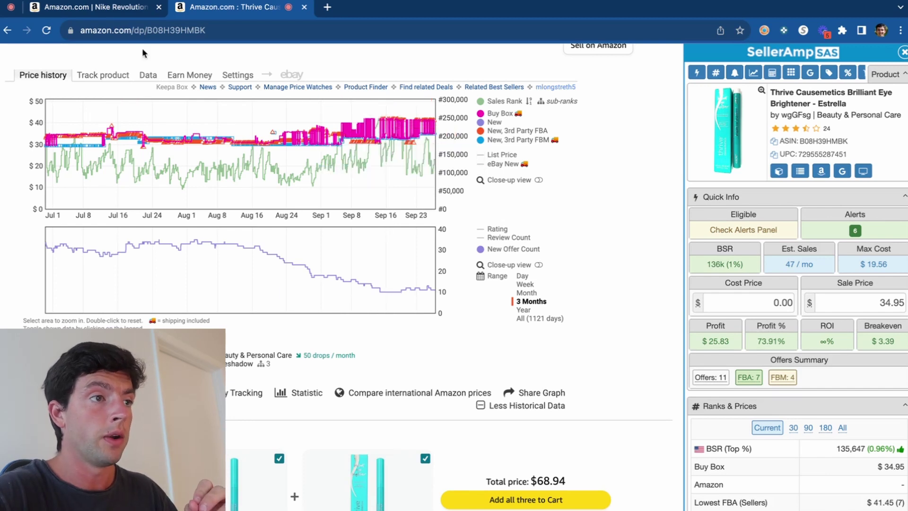
Check the Thrive listing's Product Details and Offers tables, closing an accidentally opened Keepa news tab
{"action": "left_click", "coordinate": [148, 75]}
{"action": "left_click", "coordinate": [90, 95]}
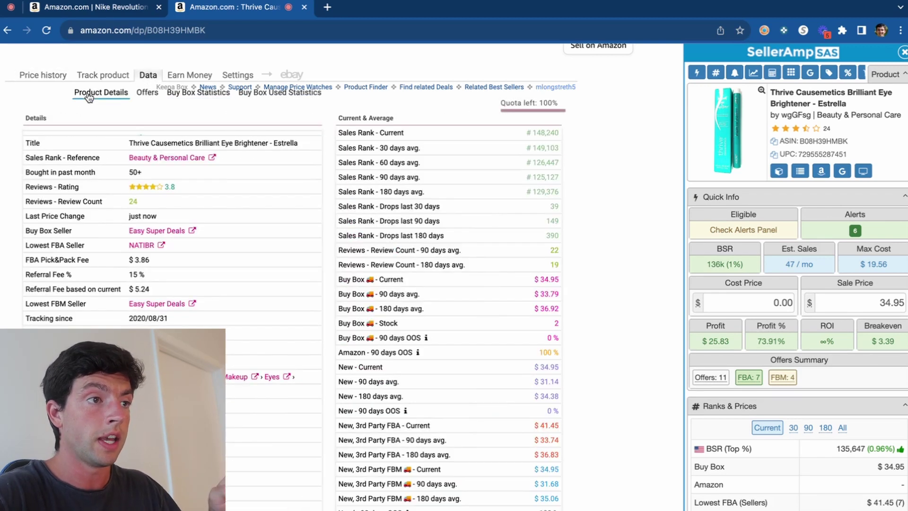
{"action": "left_click", "coordinate": [148, 93]}
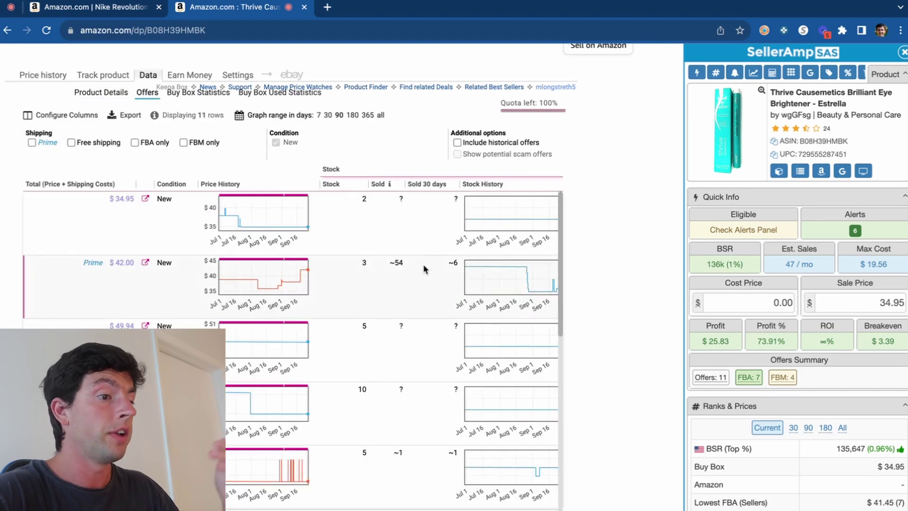
{"action": "left_click", "coordinate": [208, 87]}
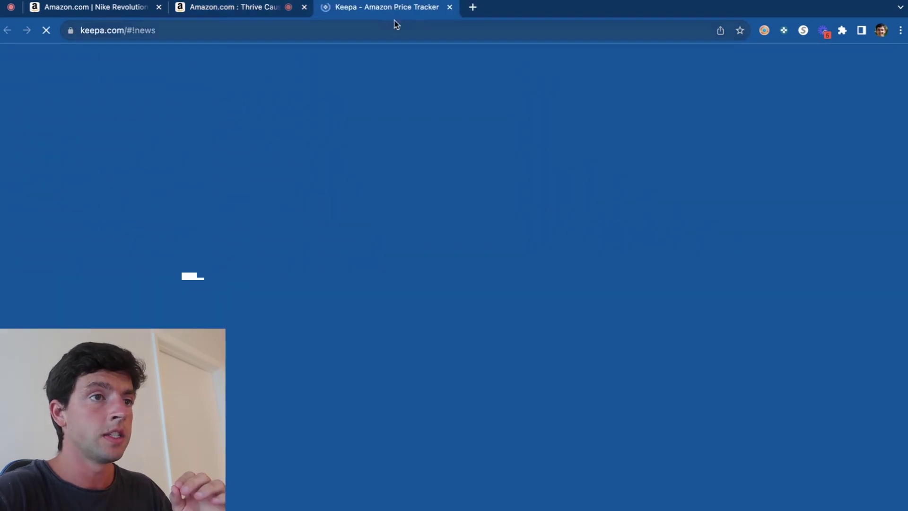
{"action": "left_click", "coordinate": [449, 6]}
Glance at Buy Box Statistics and price history, ending on Product Details with sales rank 148,240
{"action": "left_click", "coordinate": [200, 93]}
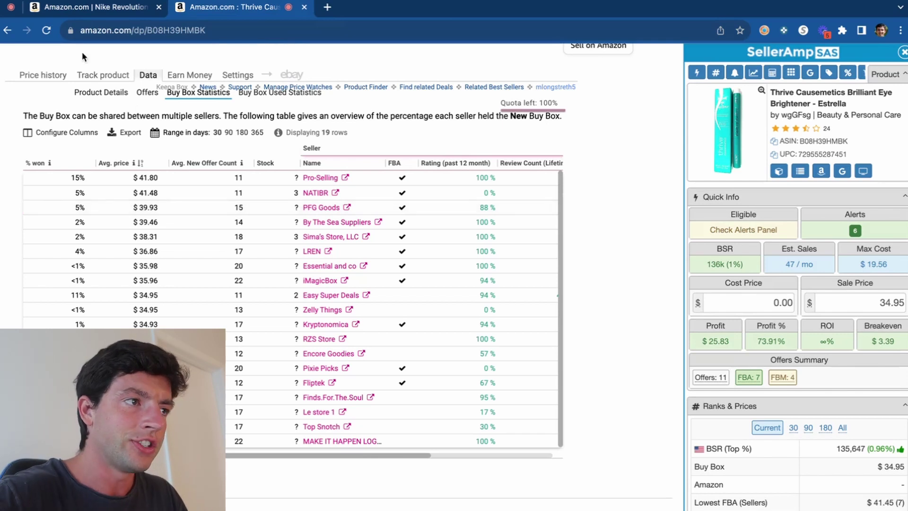
{"action": "left_click", "coordinate": [57, 75]}
{"action": "left_click", "coordinate": [147, 74]}
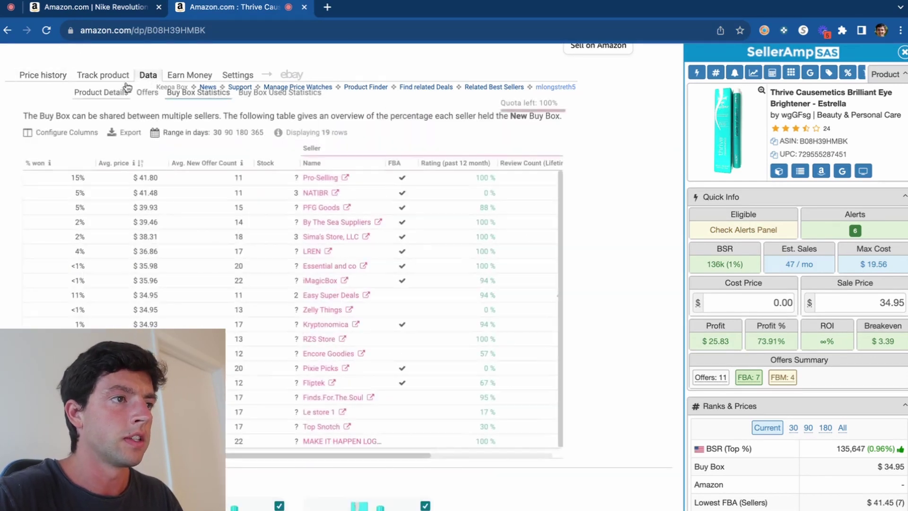
{"action": "left_click", "coordinate": [109, 94]}
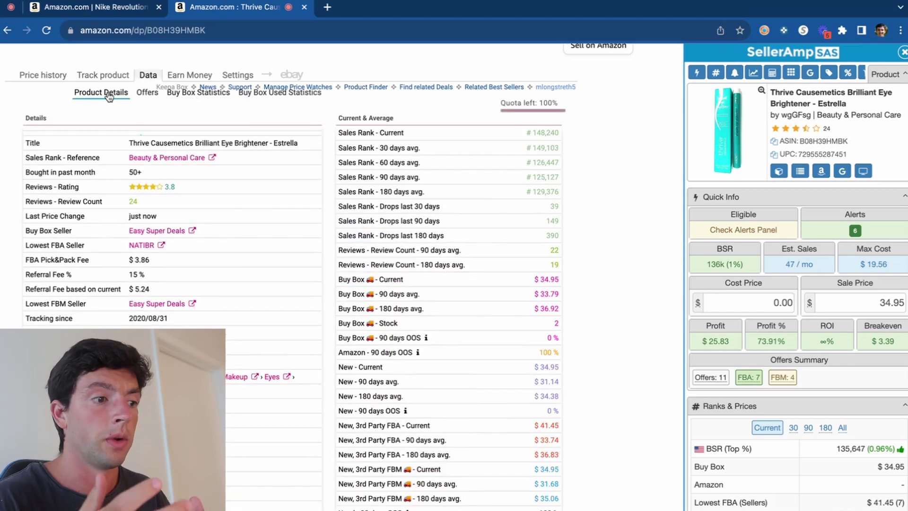